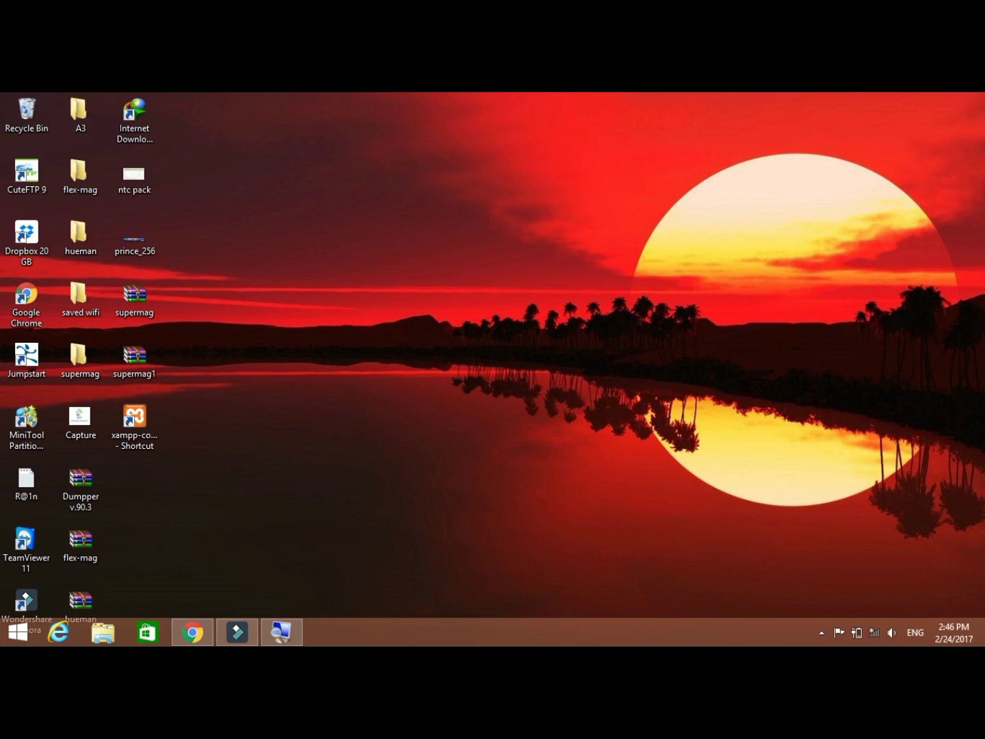
click(875, 634)
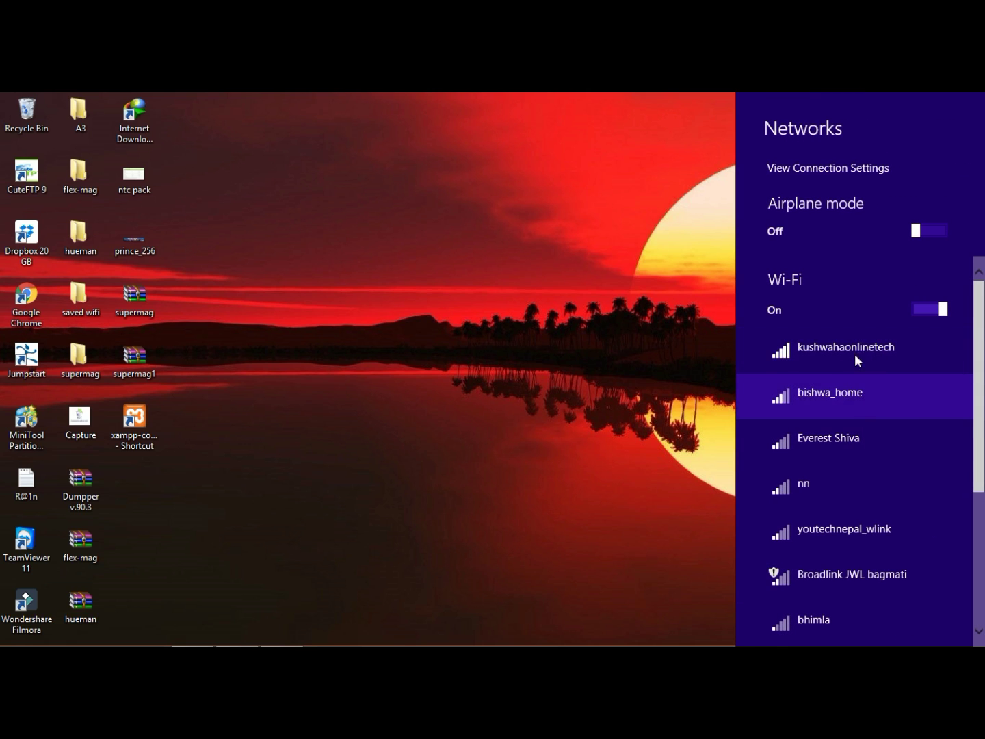
click(895, 356)
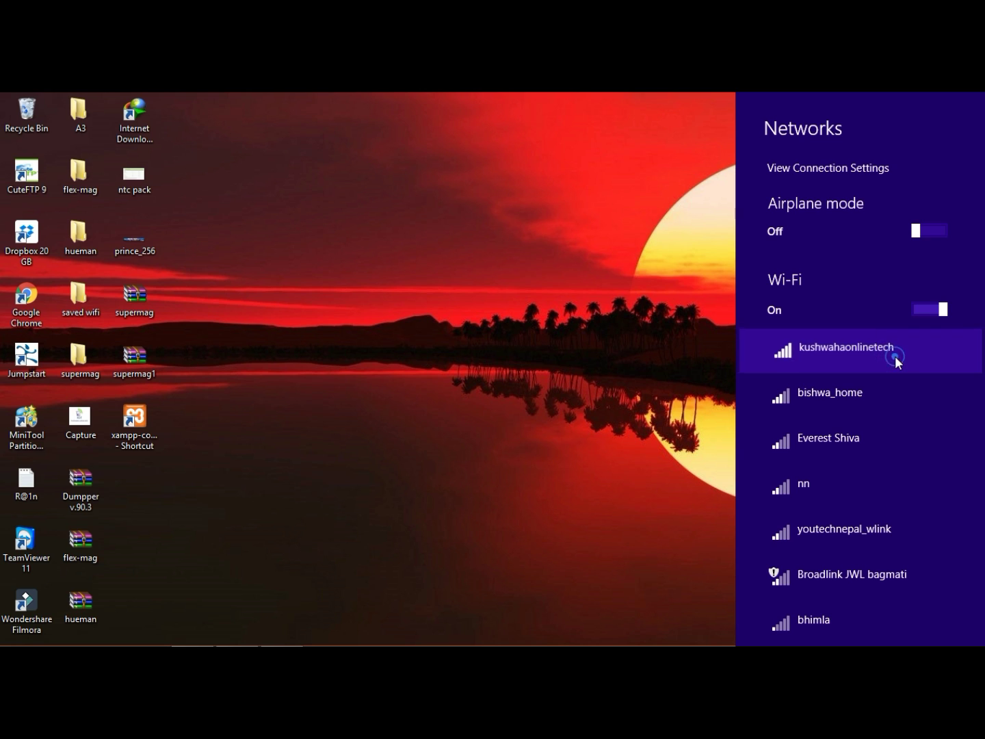
click(939, 437)
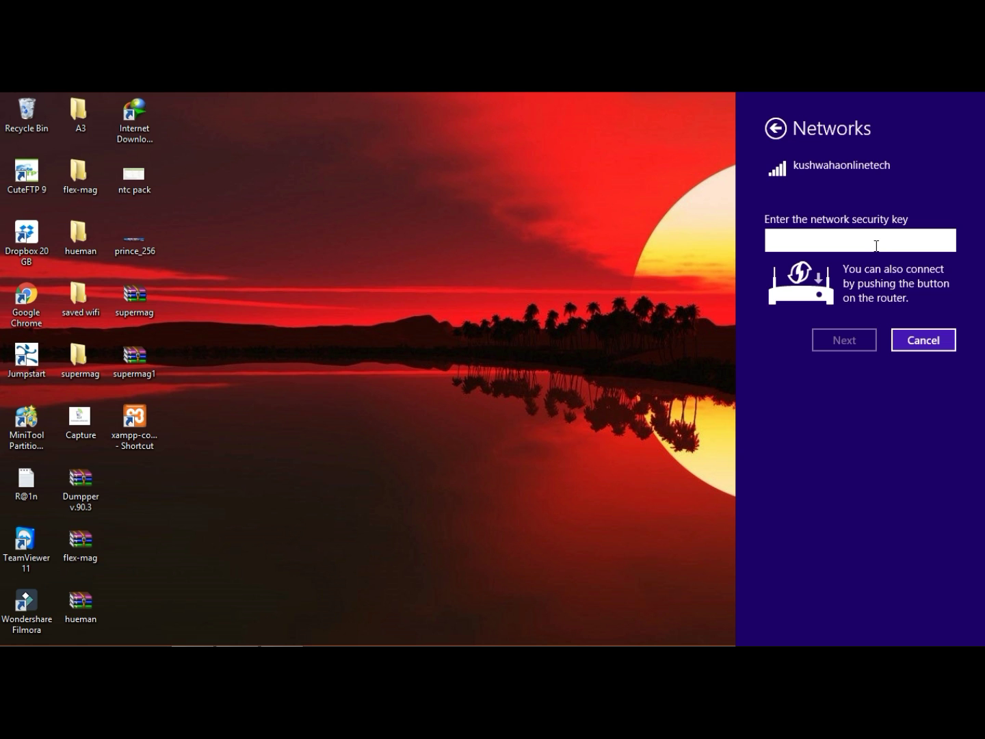
click(933, 341)
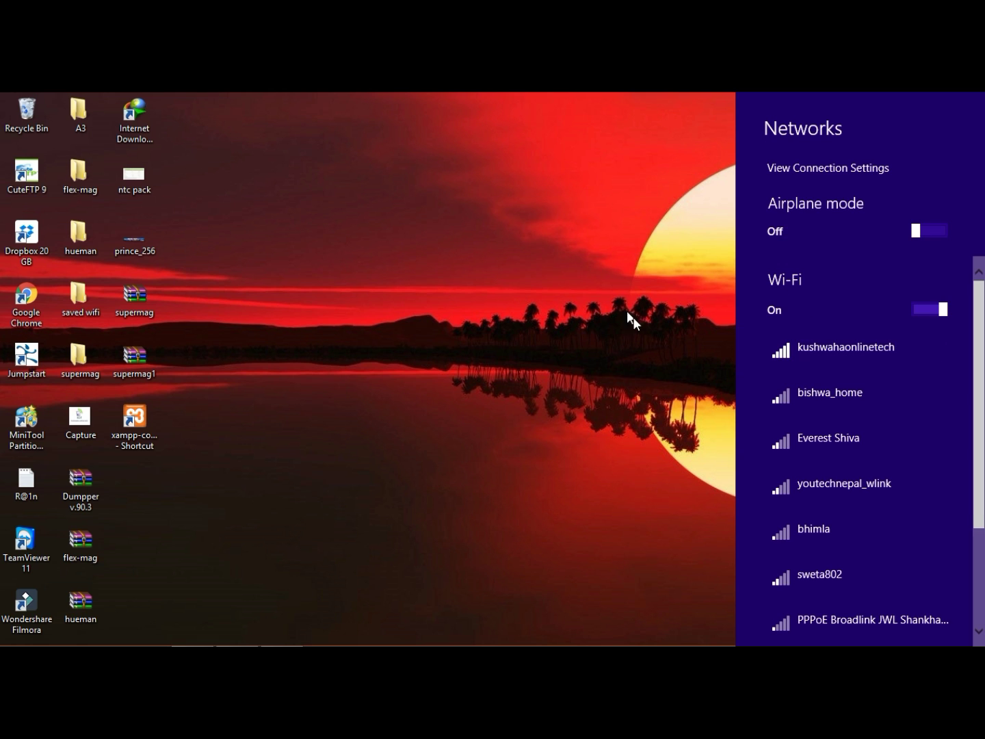
click(626, 333)
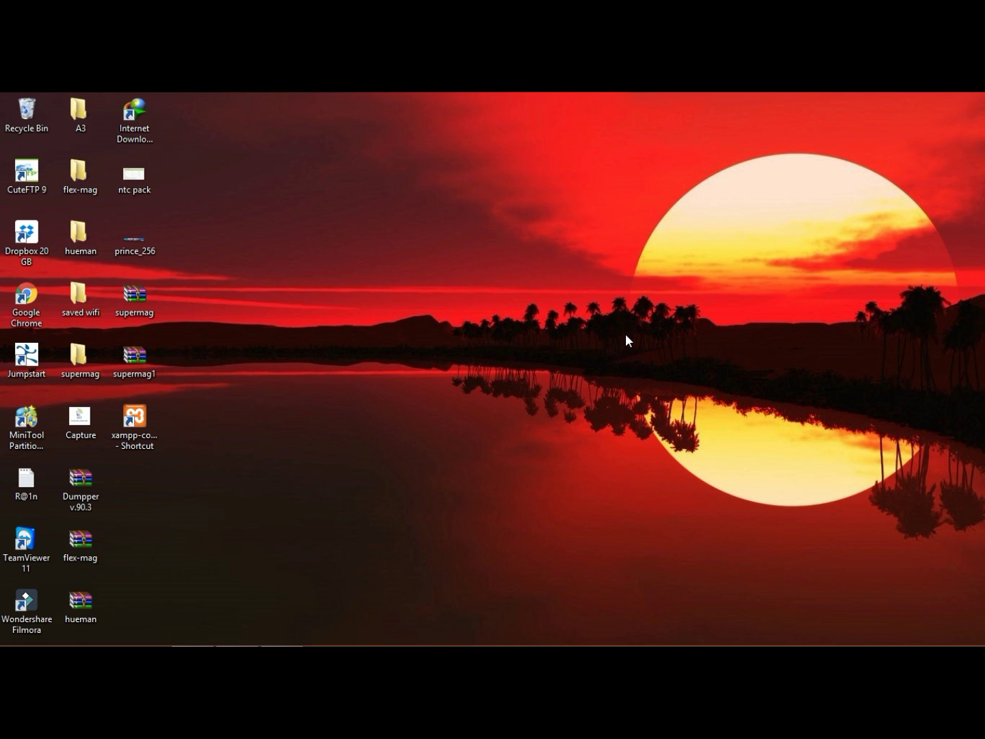
right_click(625, 333)
click(679, 379)
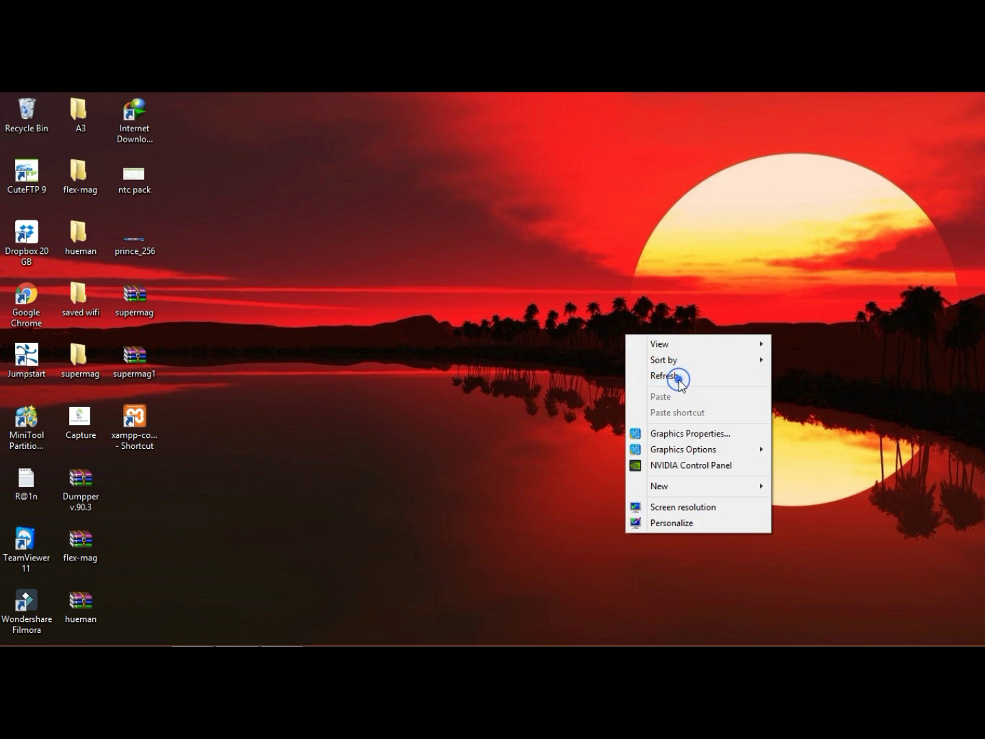
right_click(679, 379)
click(744, 426)
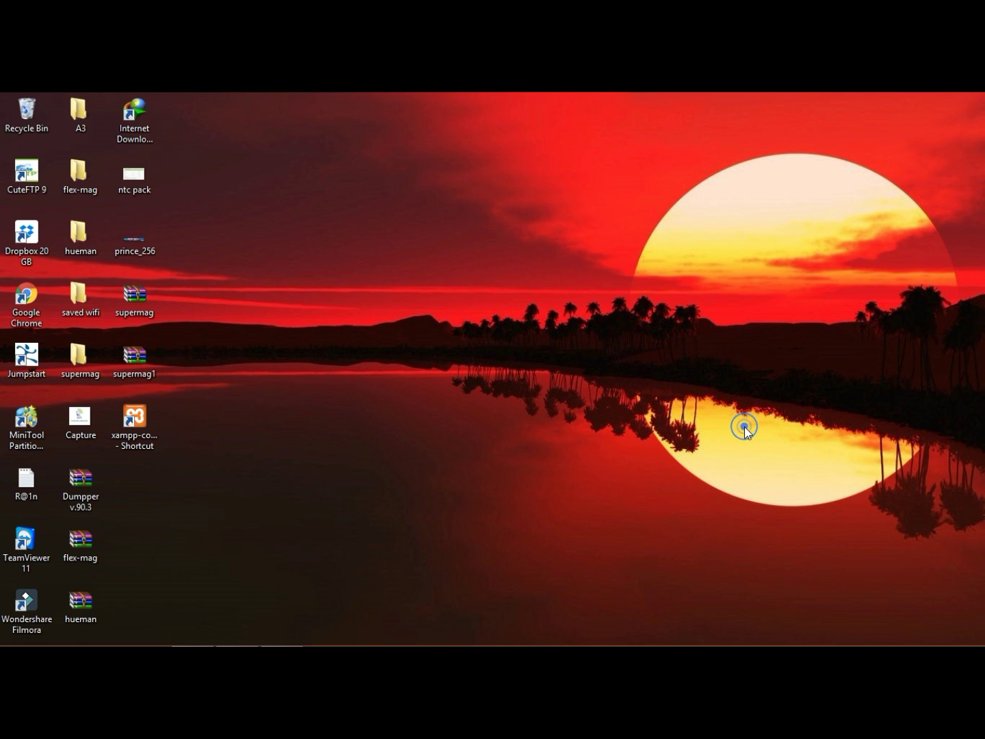
right_click(725, 411)
click(783, 471)
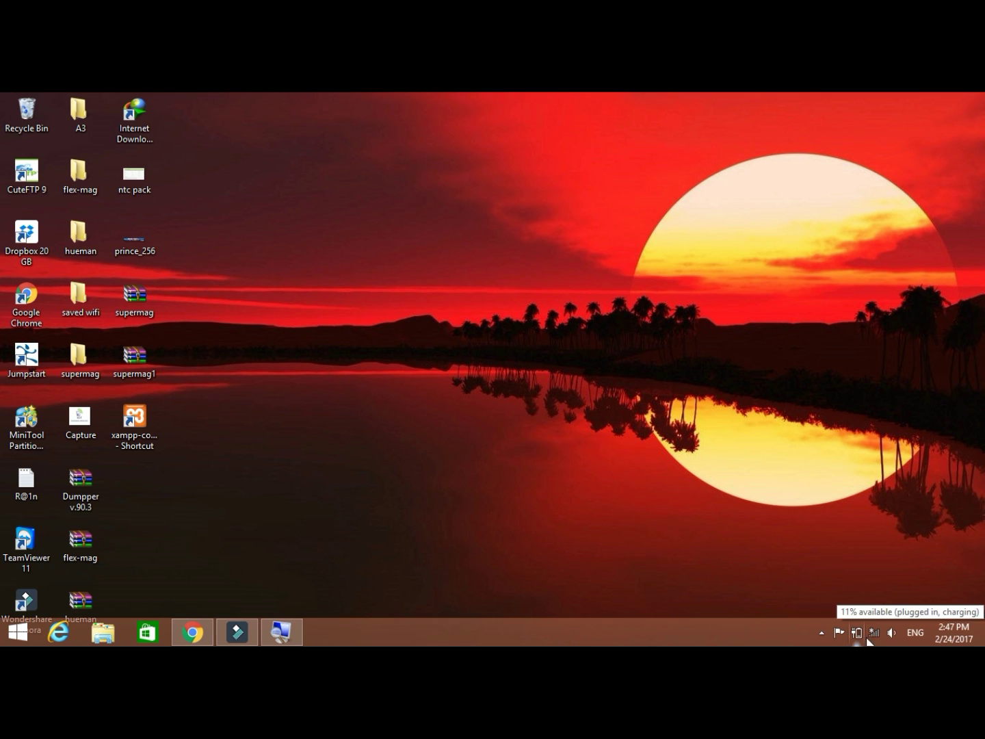
Start connecting to kushwahaonlinetech from the Networks list, completing via the router's WPS button
click(876, 635)
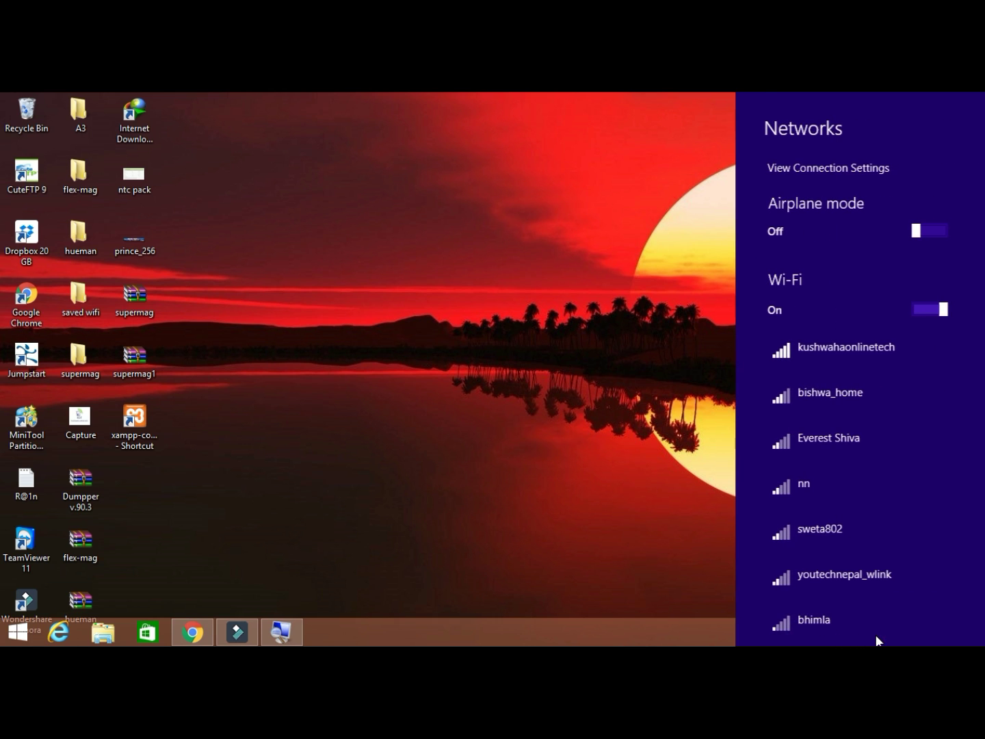
click(874, 357)
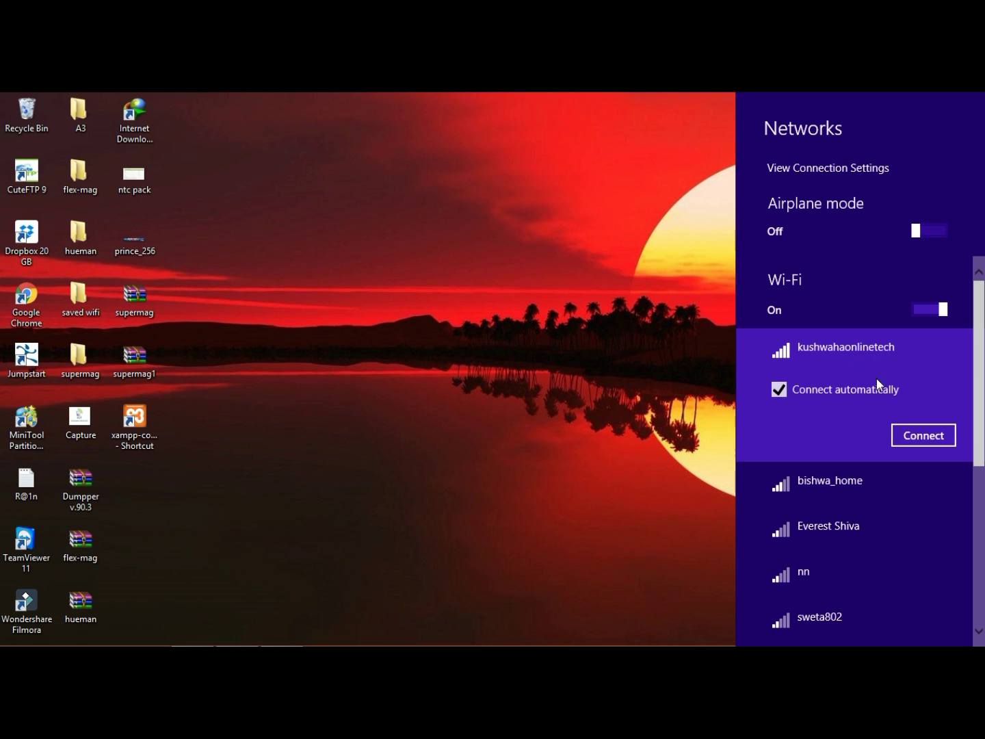
click(928, 437)
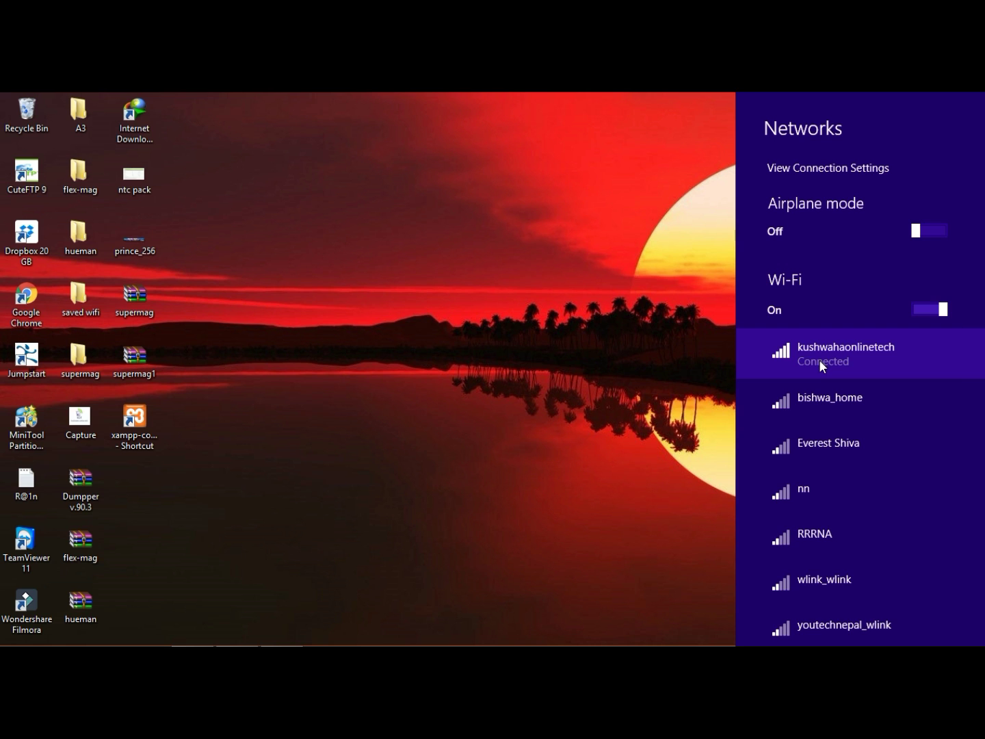
Dismiss the Networks panel and refresh the desktop several times from its context menu
right_click(654, 277)
click(719, 312)
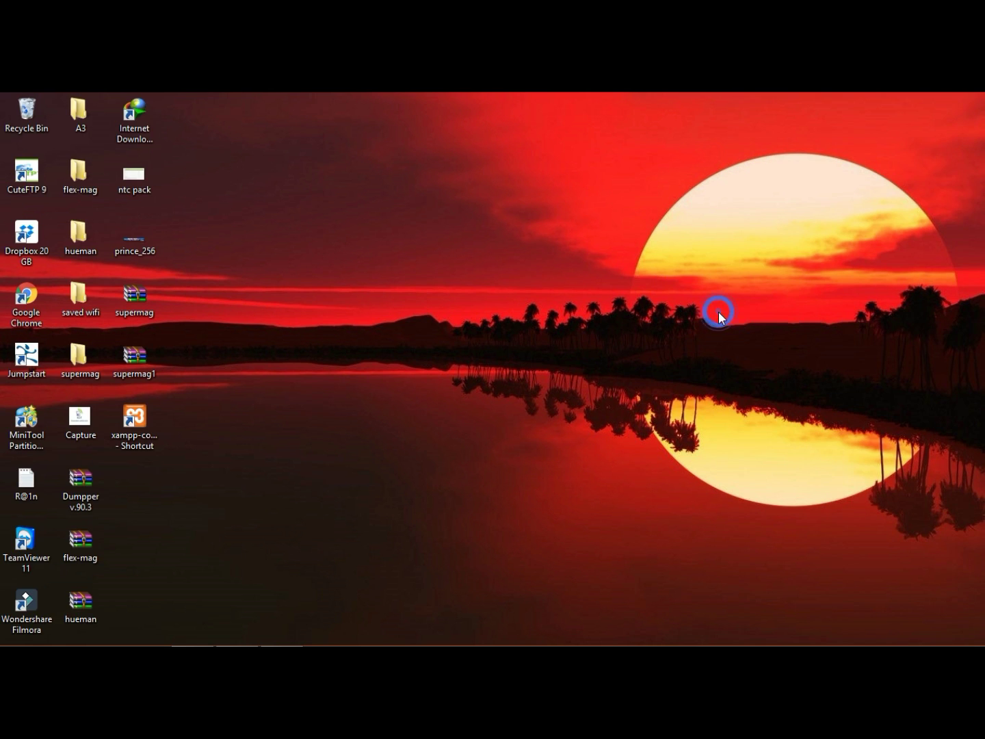
right_click(718, 310)
click(756, 350)
right_click(757, 352)
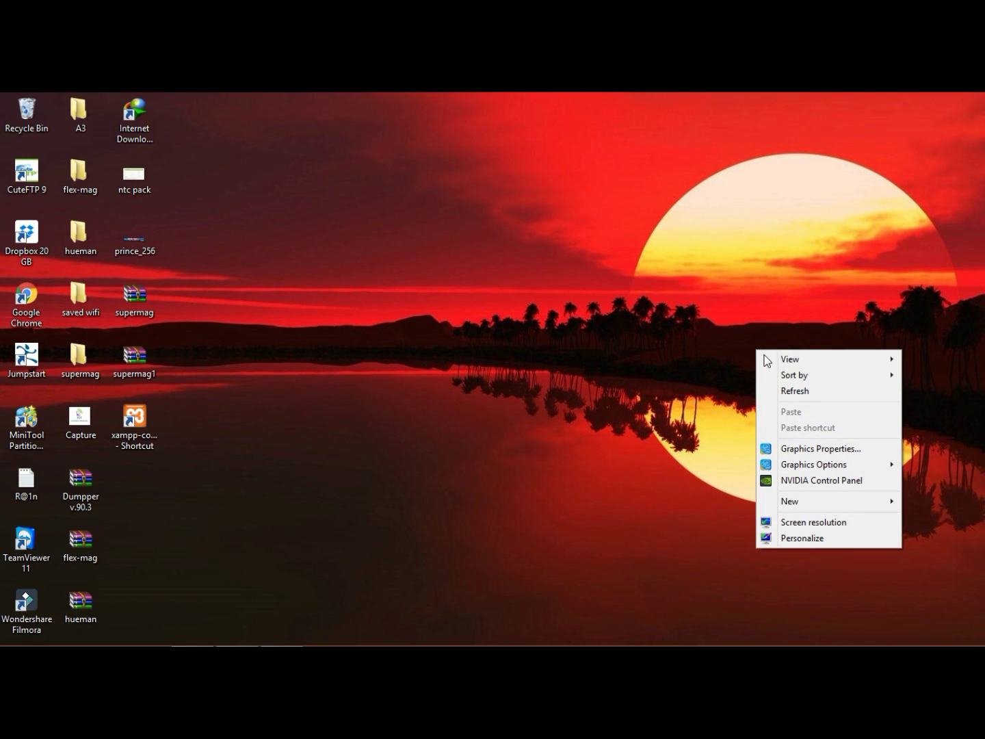
click(809, 395)
right_click(808, 394)
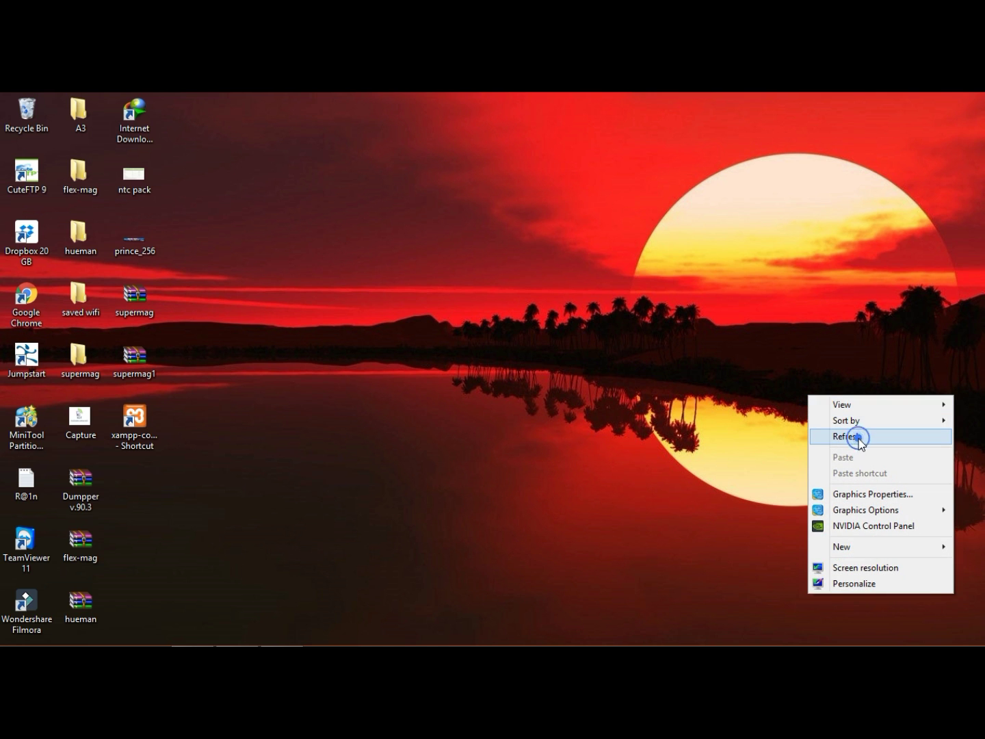
click(860, 436)
right_click(860, 440)
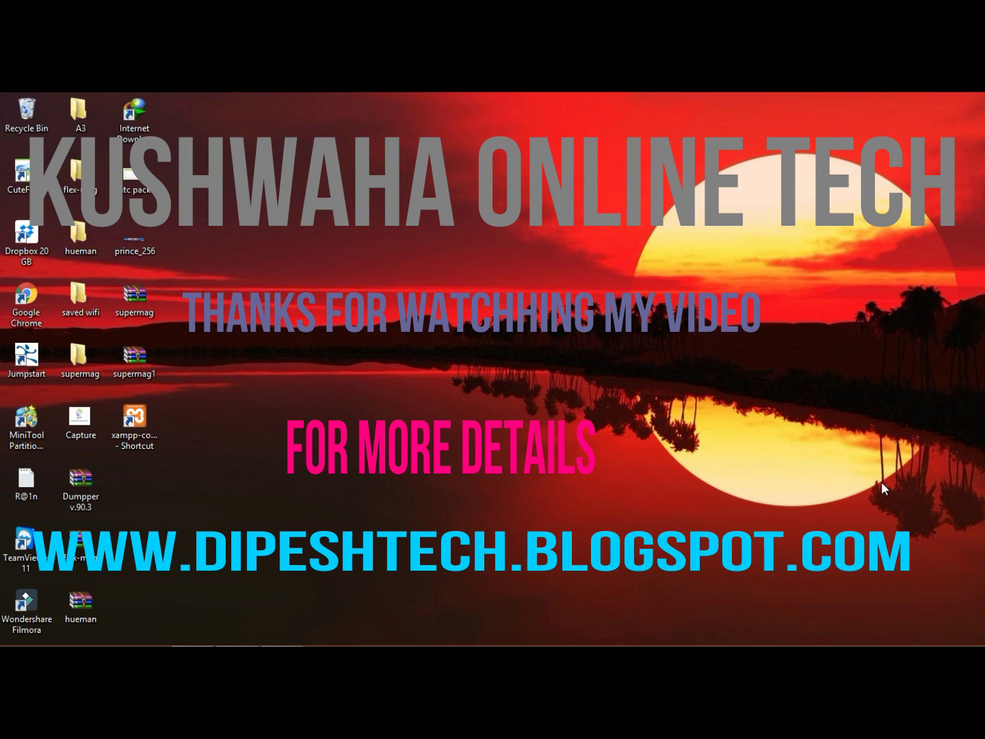